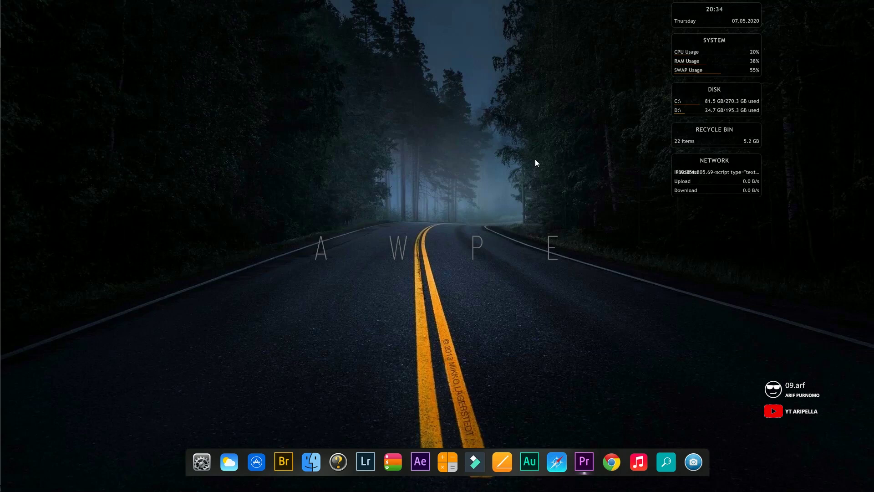
- Switch to the CINEMATIC project in Premiere Pro, enlarge the timeline scale and preview the sequence's first clip
{"action": "left_click", "coordinate": [584, 461]}
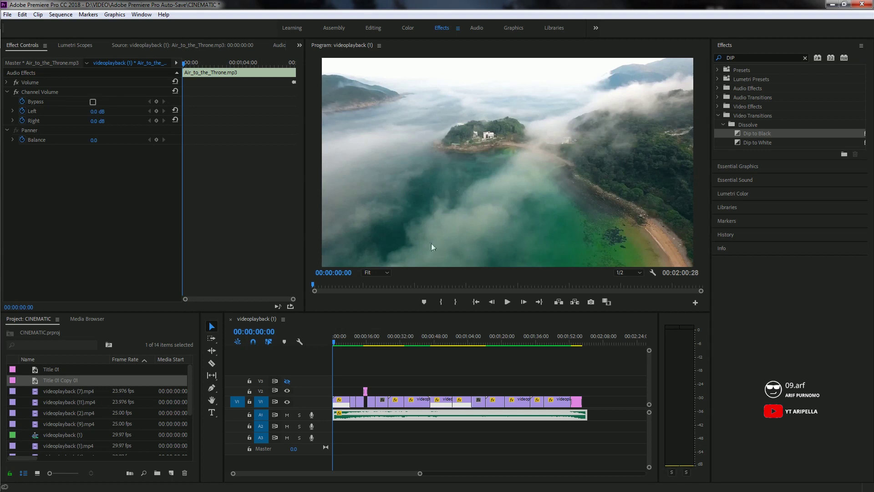
{"action": "left_click_drag", "start_coordinate": [420, 473], "coordinate": [289, 473]}
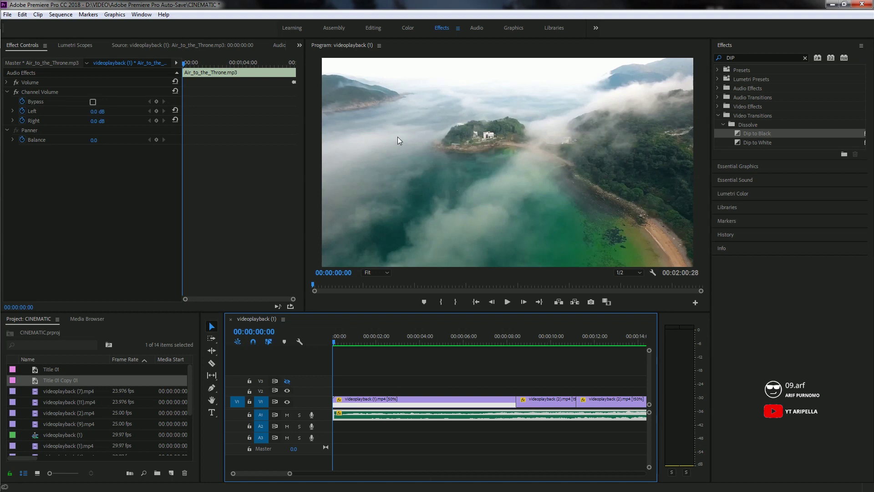
{"action": "left_click", "coordinate": [509, 303]}
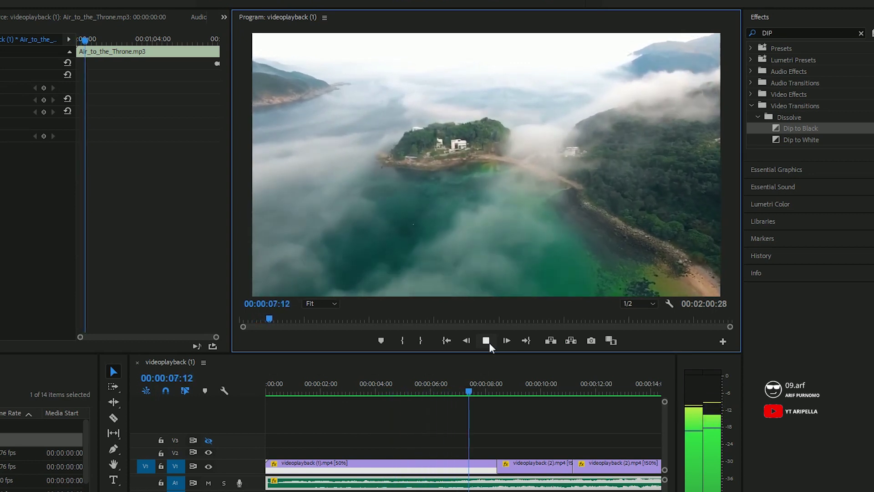
{"action": "left_click", "coordinate": [489, 343]}
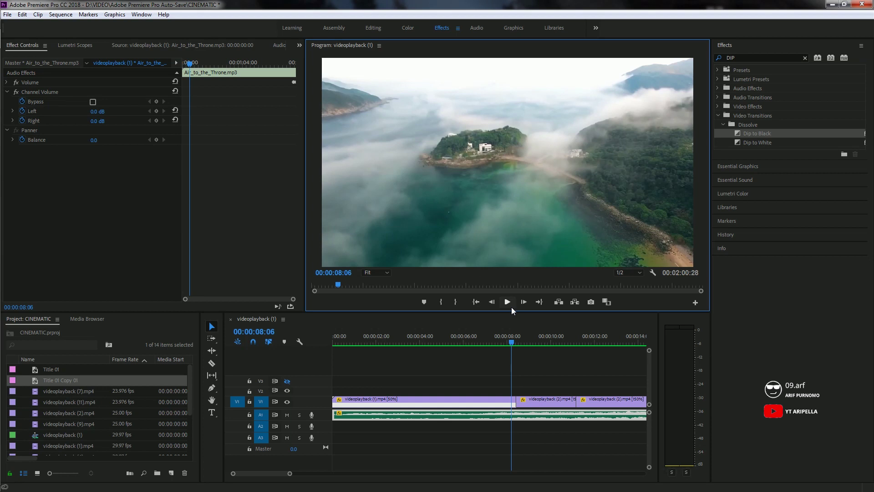
- Play the sequence from the beginning to review the opening landscape clips, the WELCOME title and the river footage
{"action": "left_click", "coordinate": [336, 342]}
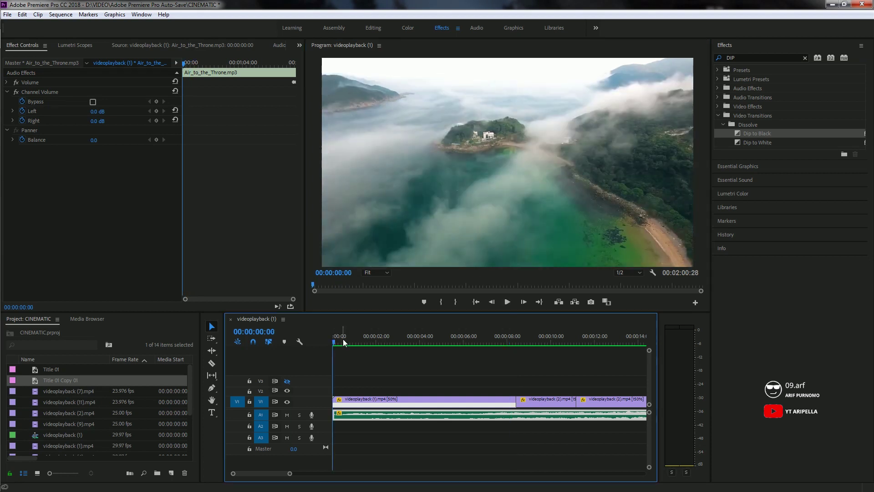
{"action": "left_click", "coordinate": [507, 302]}
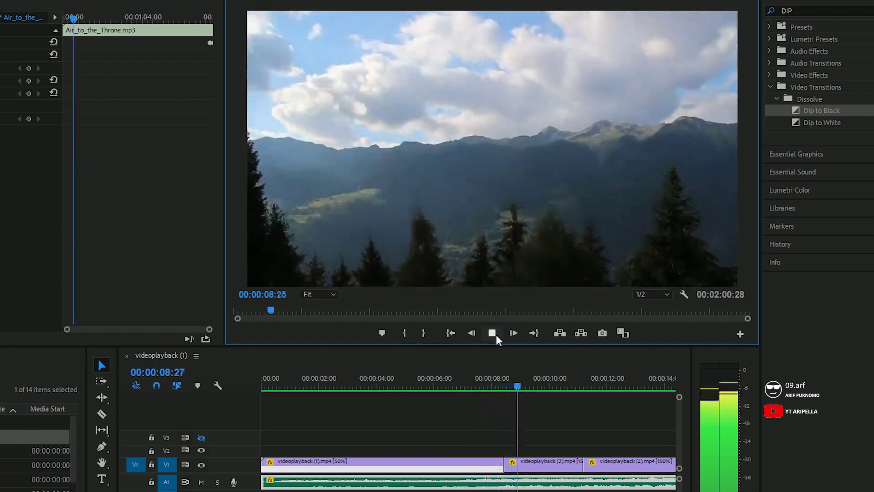
{"action": "left_click", "coordinate": [494, 334]}
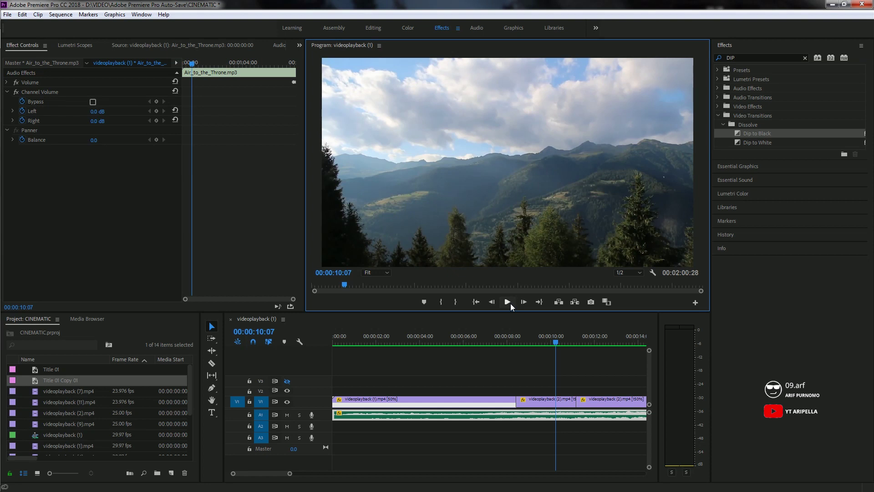
{"action": "left_click", "coordinate": [509, 303]}
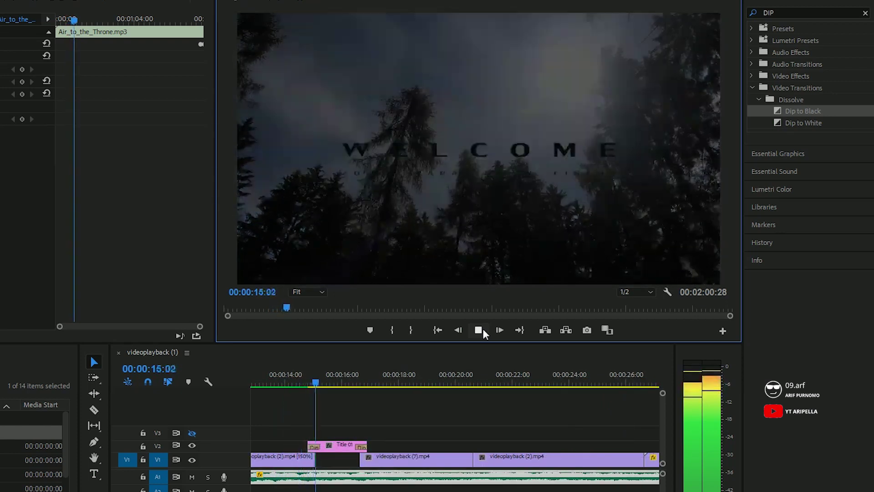
{"action": "left_click", "coordinate": [478, 329]}
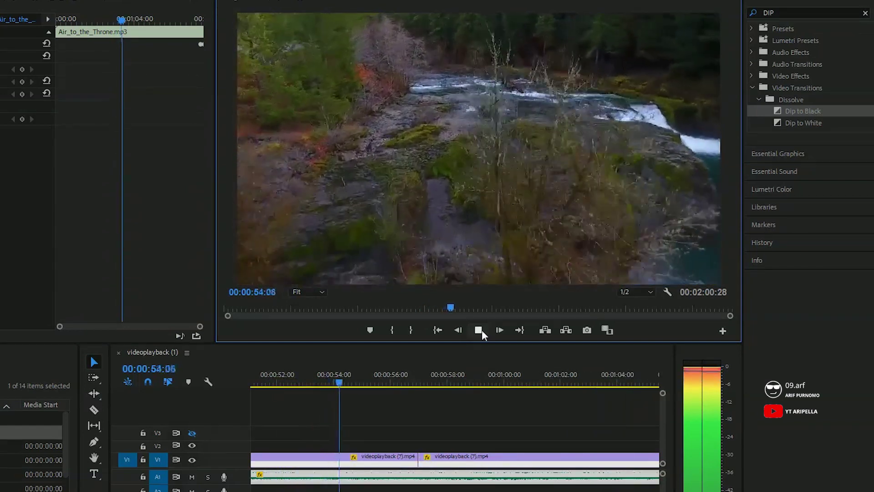
{"action": "left_click", "coordinate": [478, 330]}
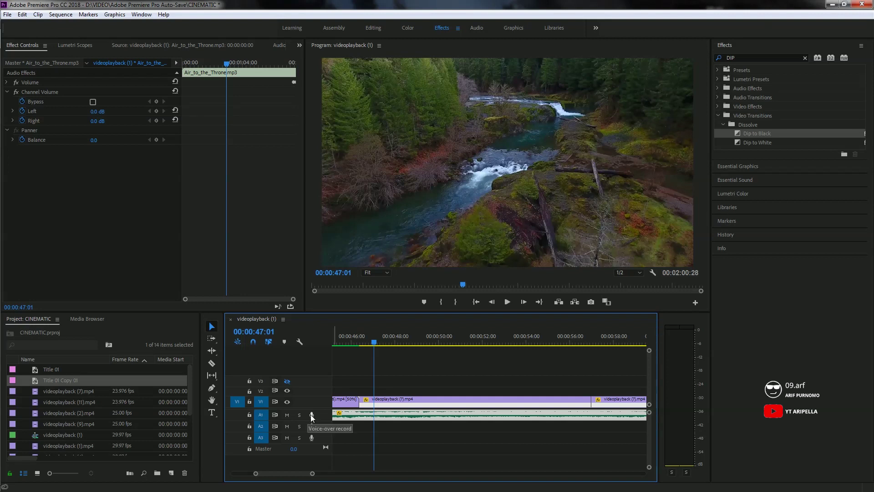
- Replay the river and waterfall clips from around 00:00:46 to review the cut between them
{"action": "left_click", "coordinate": [507, 302]}
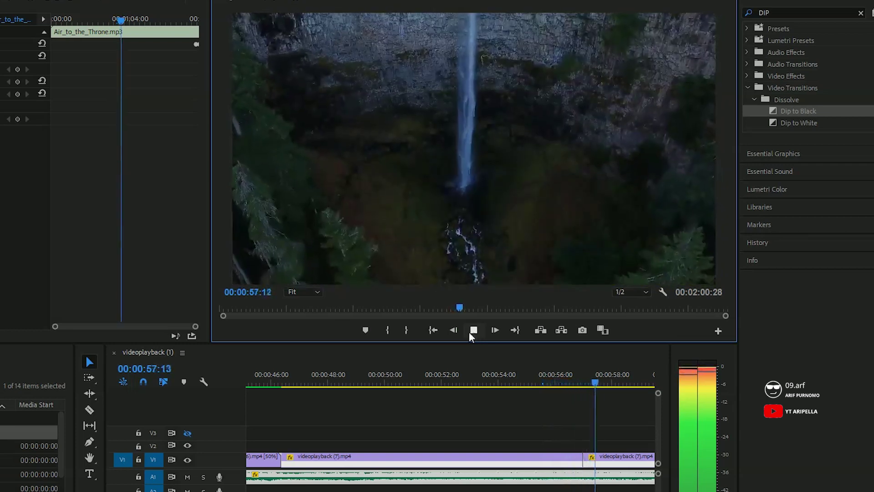
{"action": "left_click", "coordinate": [472, 331]}
{"action": "left_click", "coordinate": [290, 386]}
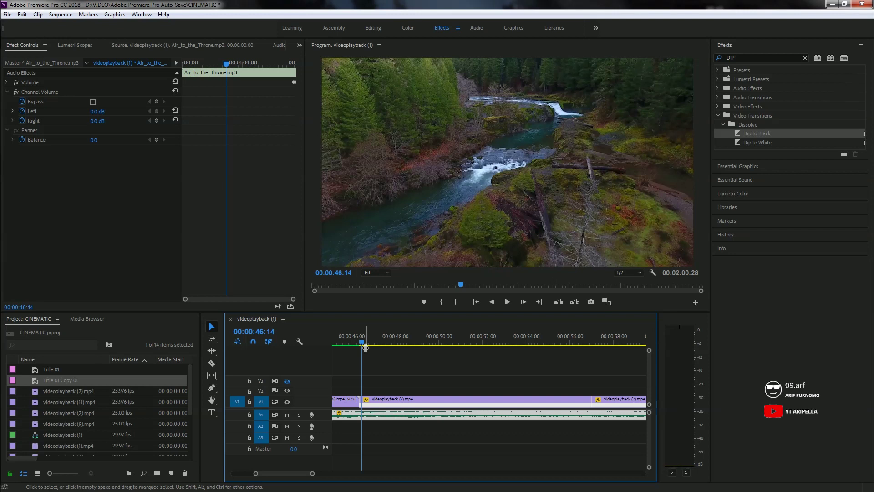
{"action": "key", "text": "space"}
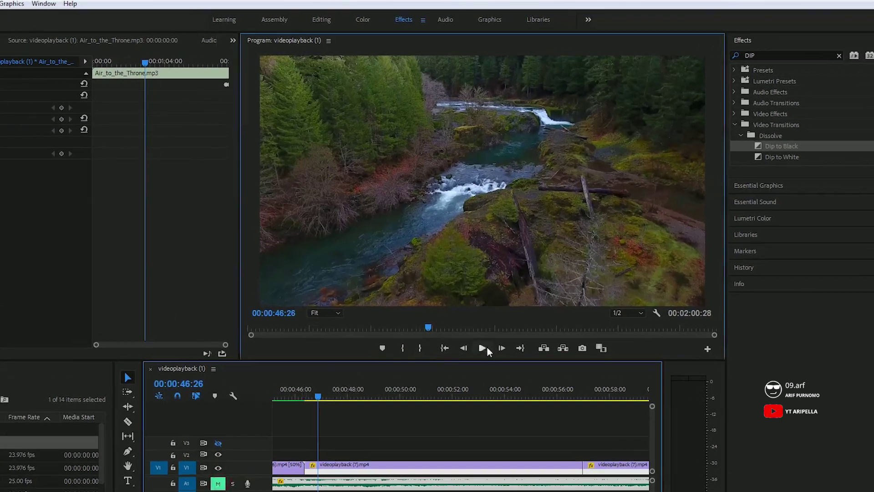
{"action": "left_click", "coordinate": [508, 303]}
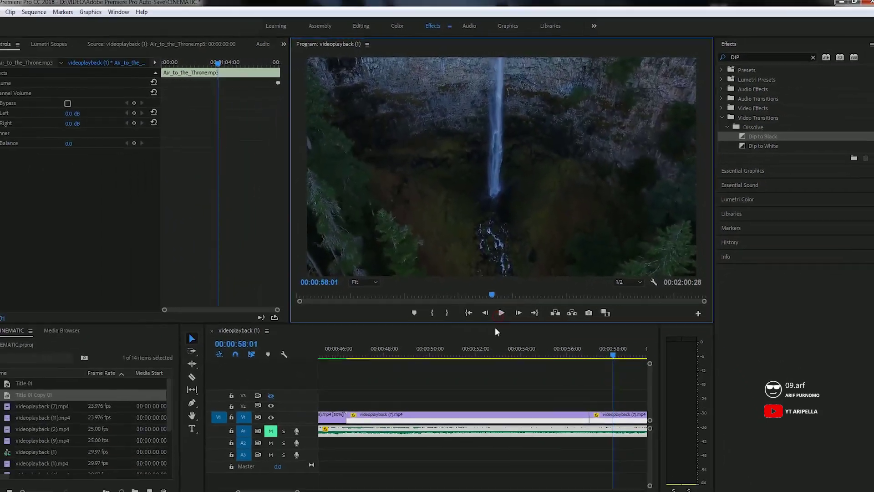
{"action": "left_click", "coordinate": [437, 432]}
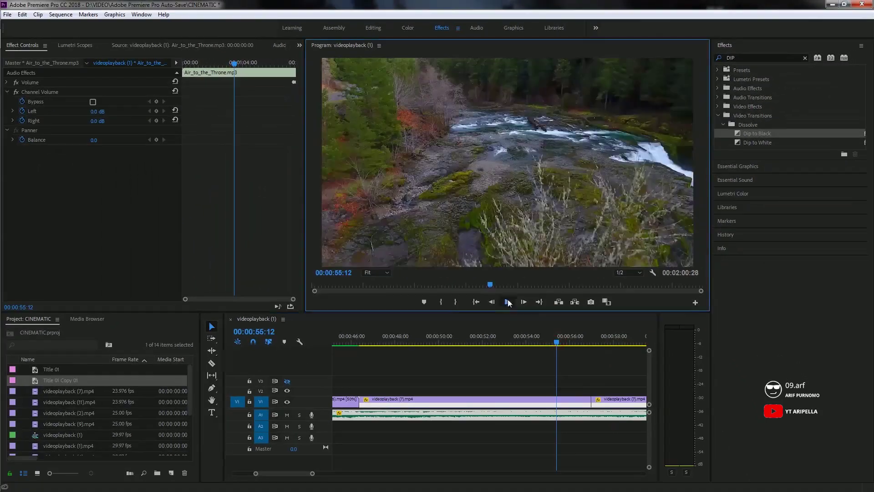
- Play the rest of the sequence through the closing title and return the playhead to the start
{"action": "left_click", "coordinate": [508, 302]}
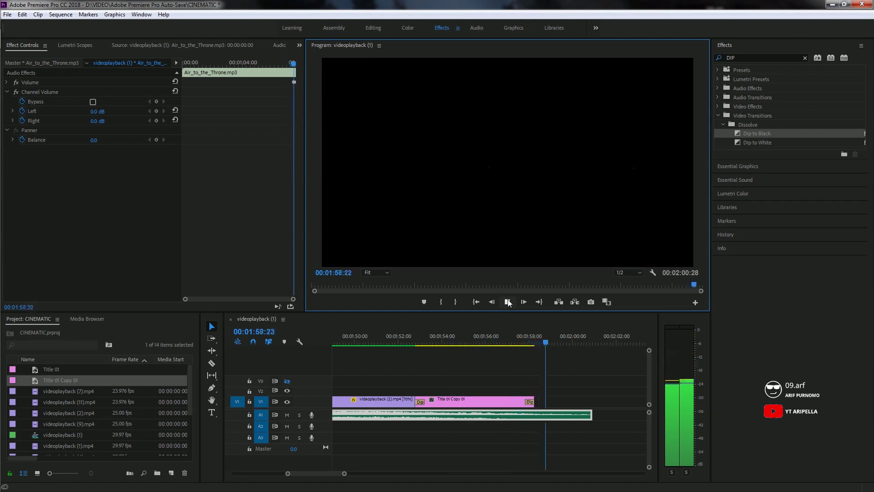
{"action": "left_click", "coordinate": [508, 302]}
{"action": "key", "text": "Home"}
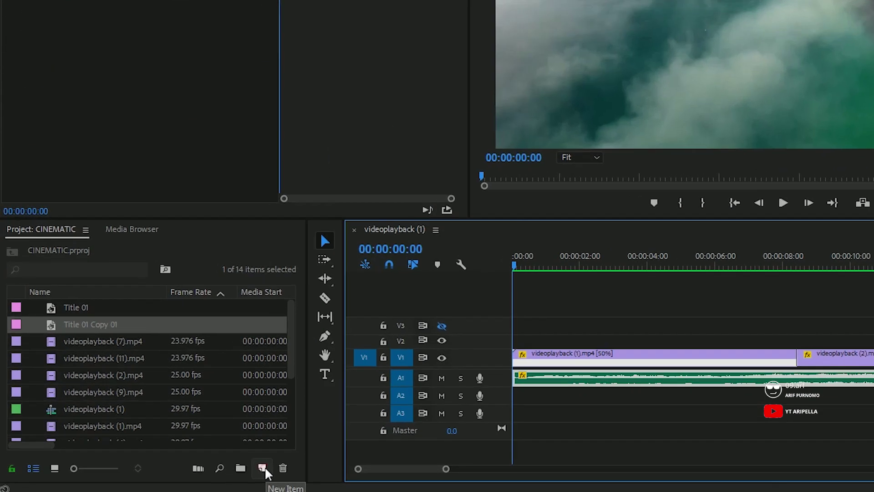
- Create a 1920 × 1080, 29.97 fps Black Video with square pixels and lay it on V3 across the whole sequence
{"action": "left_click", "coordinate": [172, 472]}
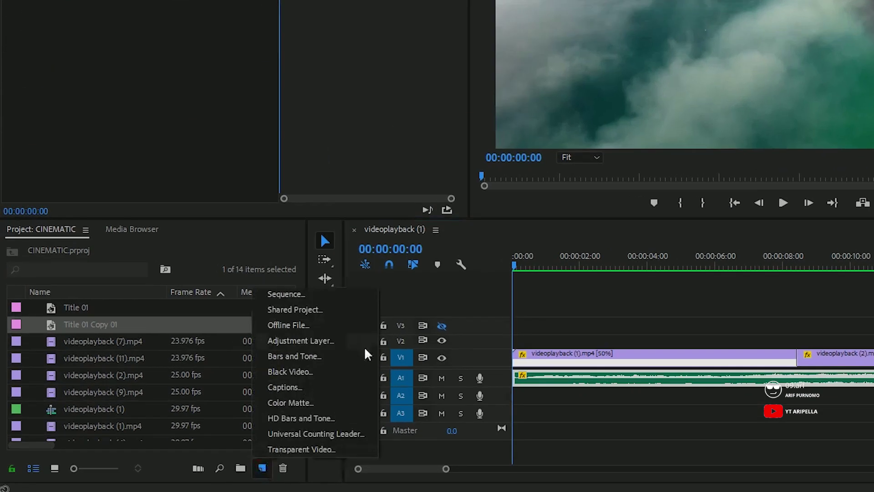
{"action": "left_click", "coordinate": [312, 370]}
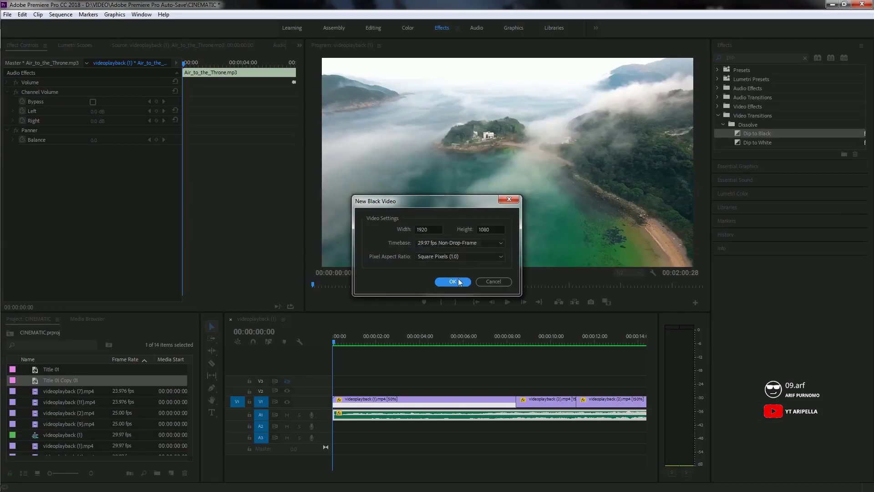
{"action": "left_click", "coordinate": [452, 280]}
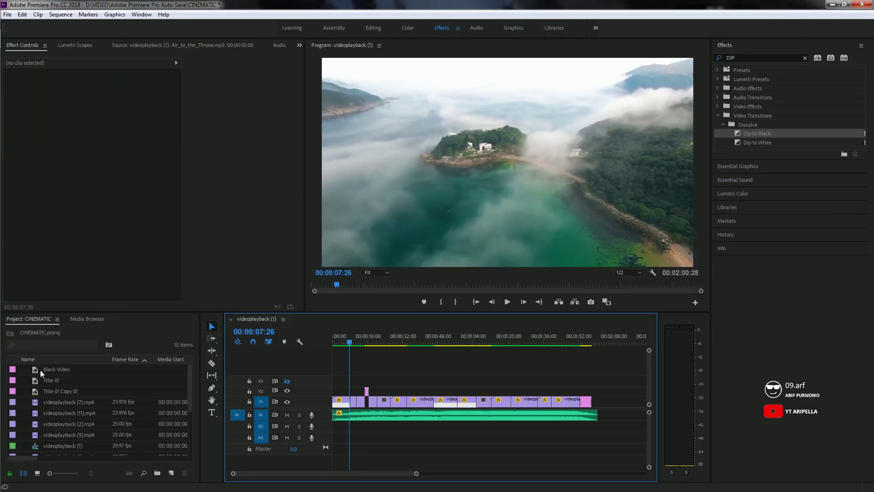
{"action": "left_click_drag", "start_coordinate": [45, 369], "coordinate": [593, 389]}
{"action": "left_click", "coordinate": [386, 376]}
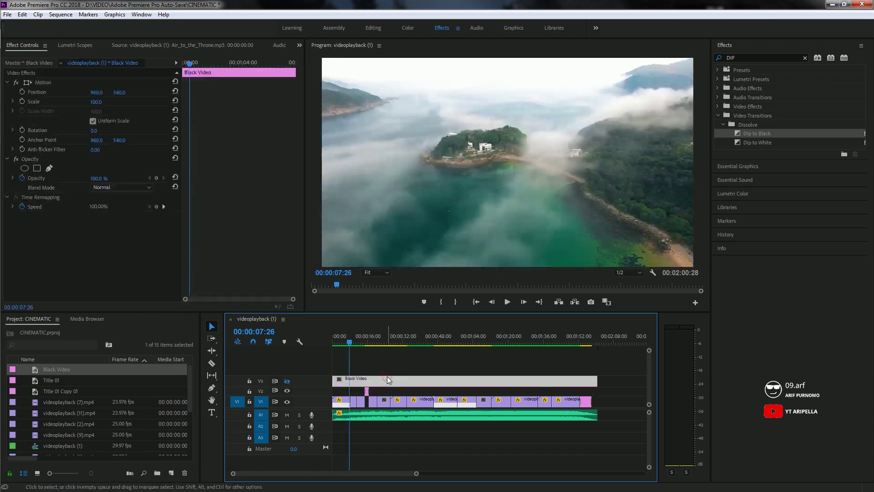
- Turn on the output of track V3 and set the Black Video's vertical position to 1476 as a lower letterbox bar
{"action": "left_click", "coordinate": [287, 380]}
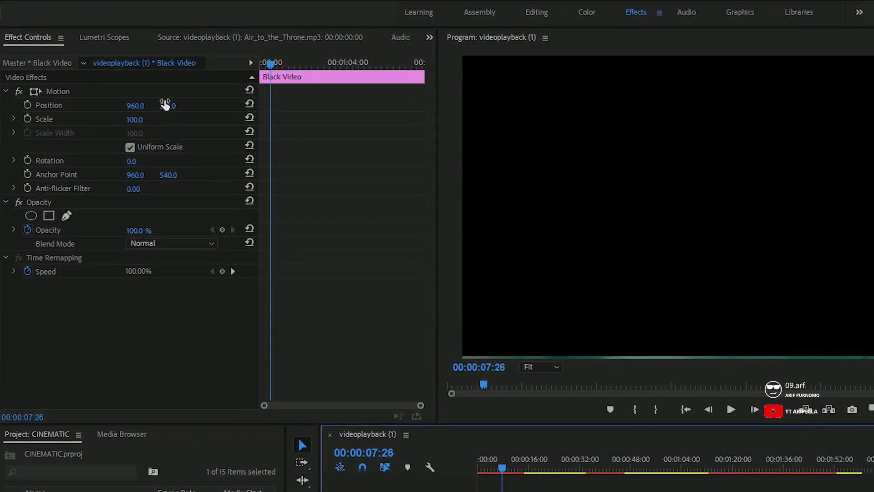
{"action": "left_click_drag", "start_coordinate": [130, 95], "coordinate": [187, 103]}
{"action": "left_click_drag", "start_coordinate": [240, 116], "coordinate": [811, 222]}
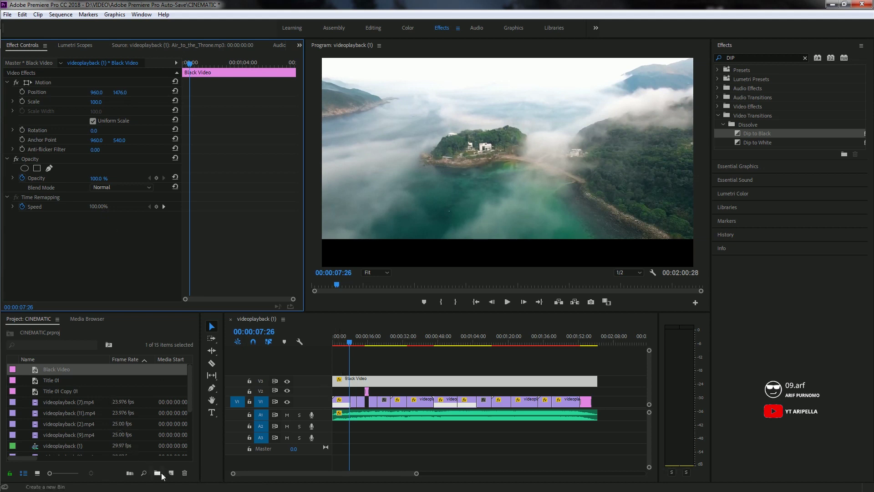
- Create a second Black Video item at 1920 × 1080, 29.97 fps with square pixels
{"action": "left_click", "coordinate": [171, 473]}
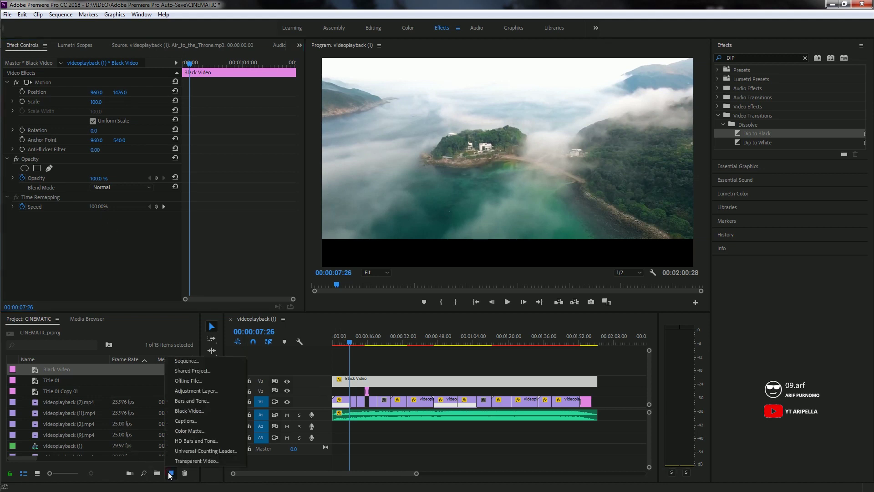
{"action": "left_click", "coordinate": [183, 410]}
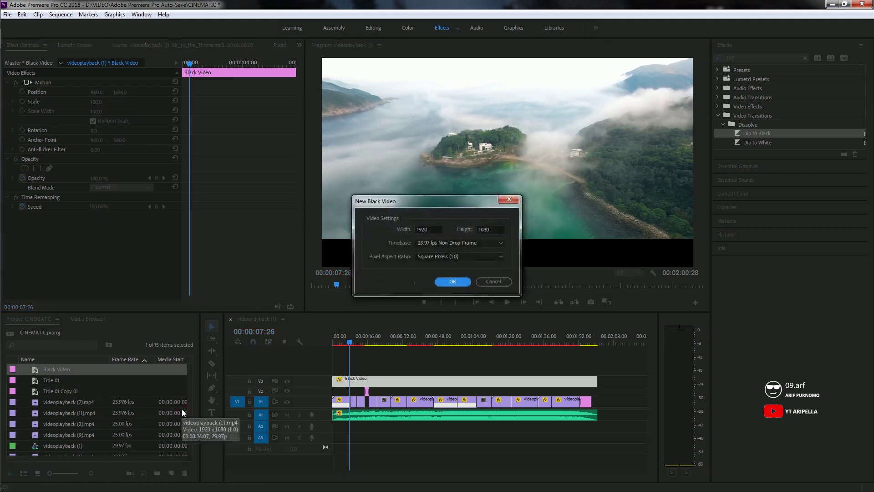
{"action": "left_click", "coordinate": [451, 282]}
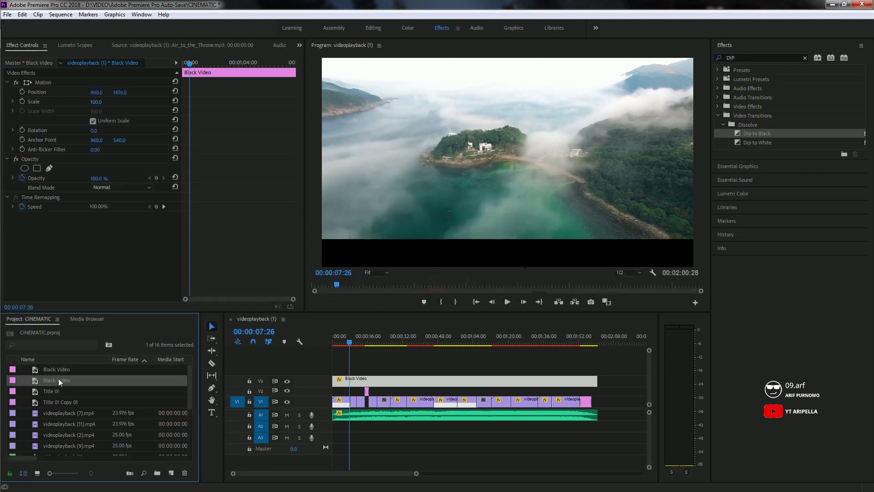
- Lay the second Black Video on a new V4 track across the whole sequence and set its vertical position to -393
{"action": "left_click_drag", "start_coordinate": [57, 379], "coordinate": [596, 378]}
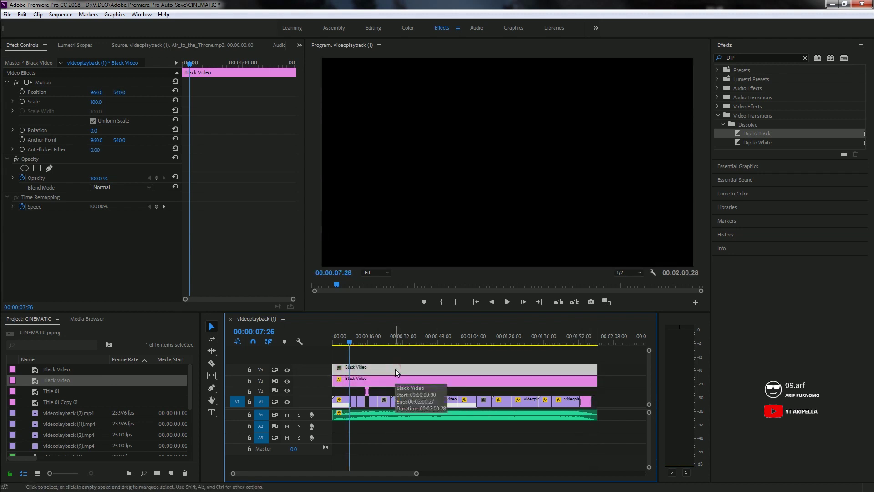
{"action": "left_click_drag", "start_coordinate": [120, 92], "coordinate": [27, 126]}
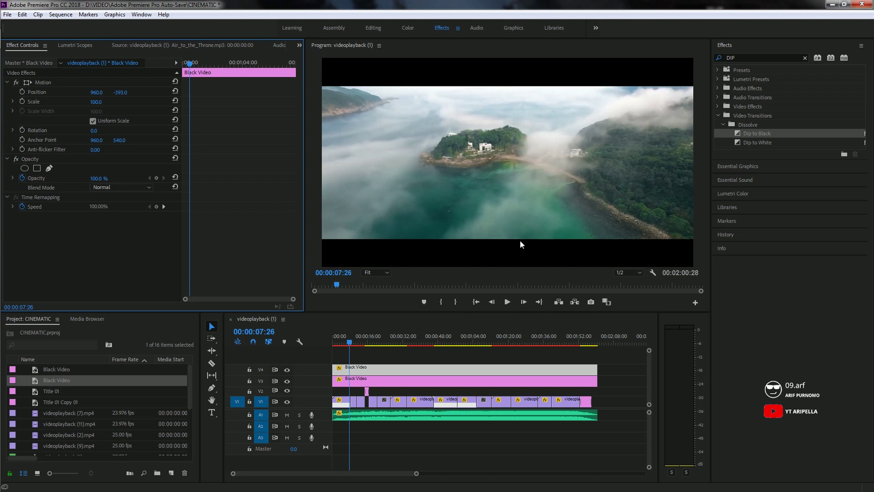
- Play the sequence from the start to check the letterbox bars, and minimize Premiere Pro
{"action": "left_click", "coordinate": [334, 342]}
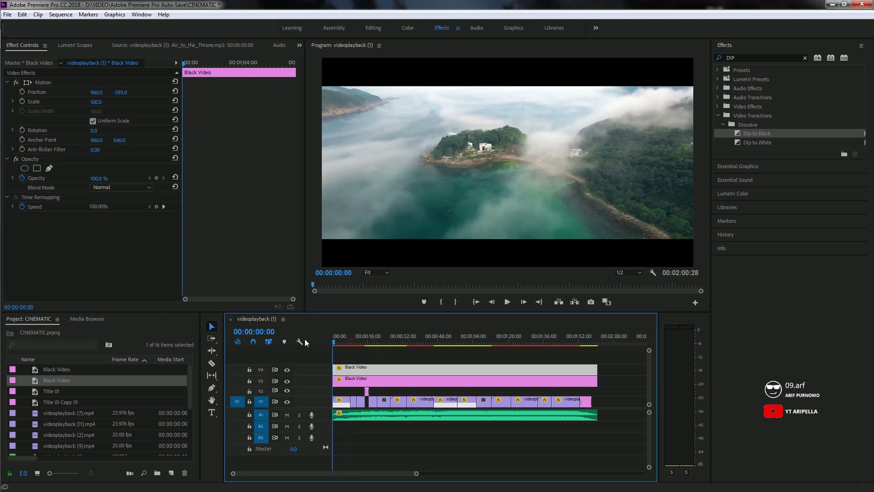
{"action": "left_click", "coordinate": [507, 302]}
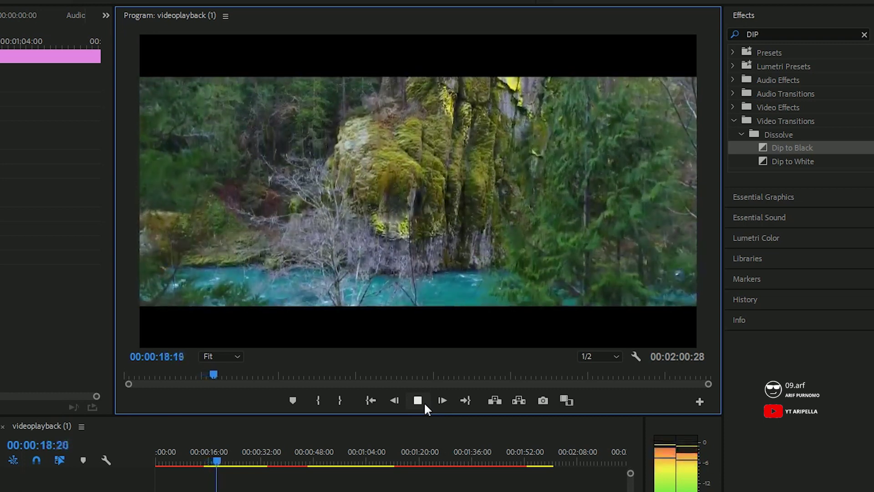
{"action": "left_click", "coordinate": [424, 402]}
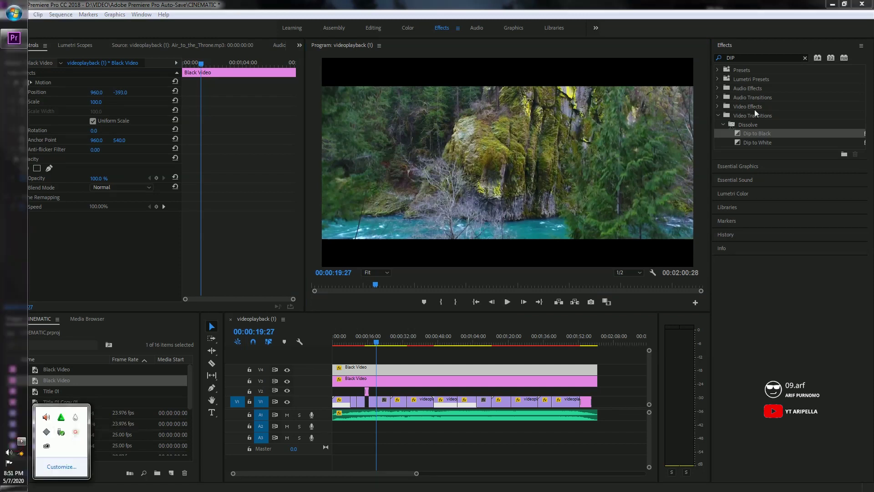
{"action": "left_click", "coordinate": [833, 5]}
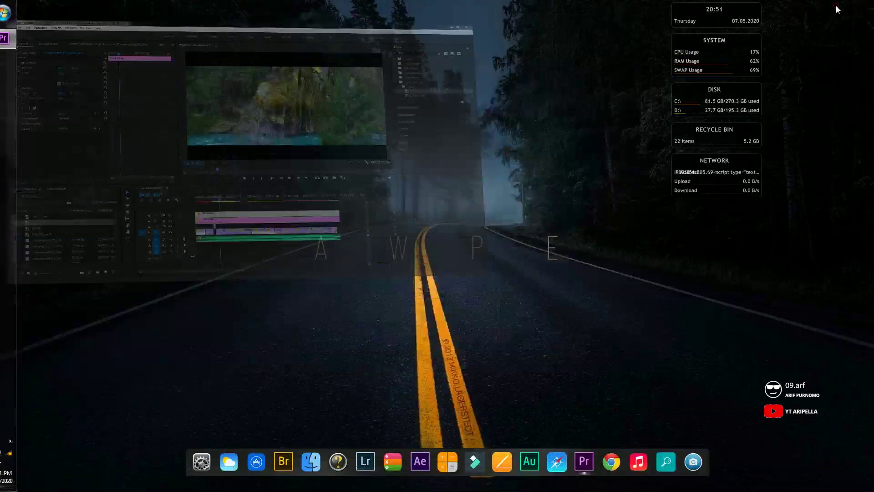